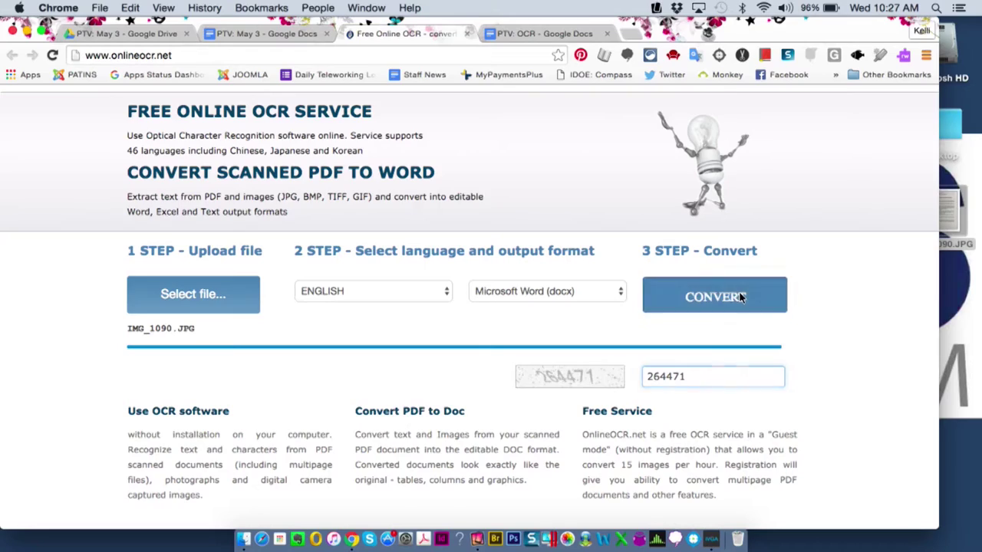
# Convert IMG_1090.JPG to text and scroll down through the recognized output
pyautogui.click(738, 296)
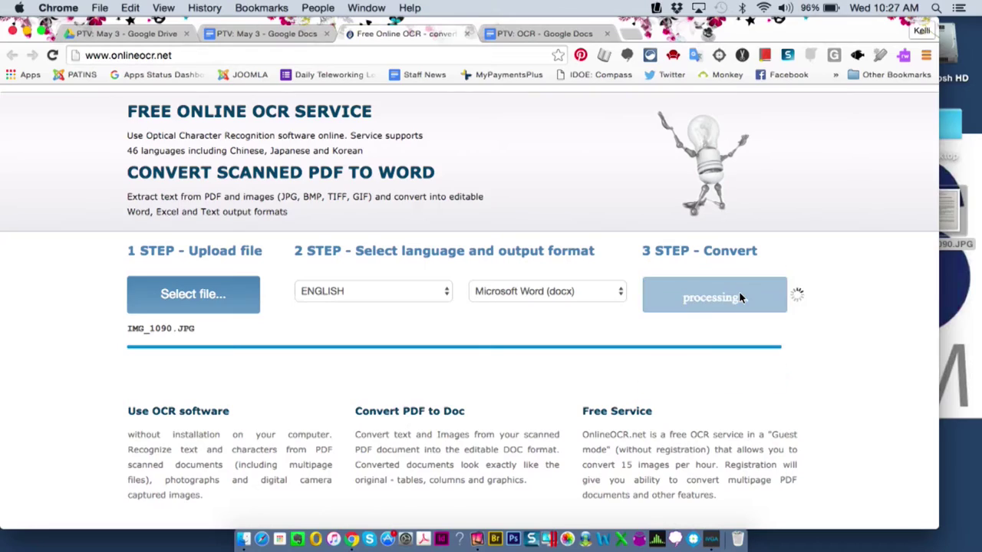
pyautogui.scroll(-3, 723, 331)
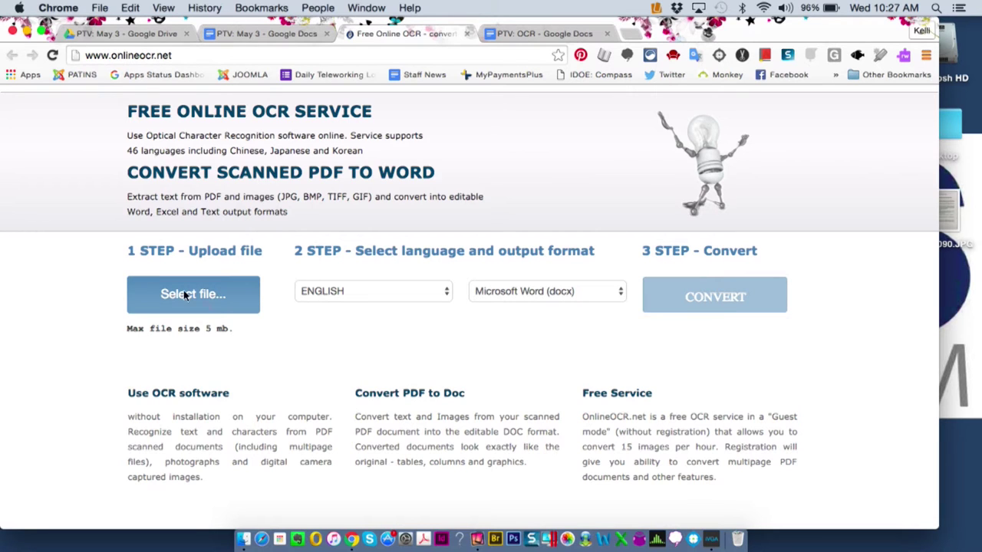
# Upload IMG_1090.JPG from the Desktop and view the scanned worksheet in Preview
pyautogui.click(212, 305)
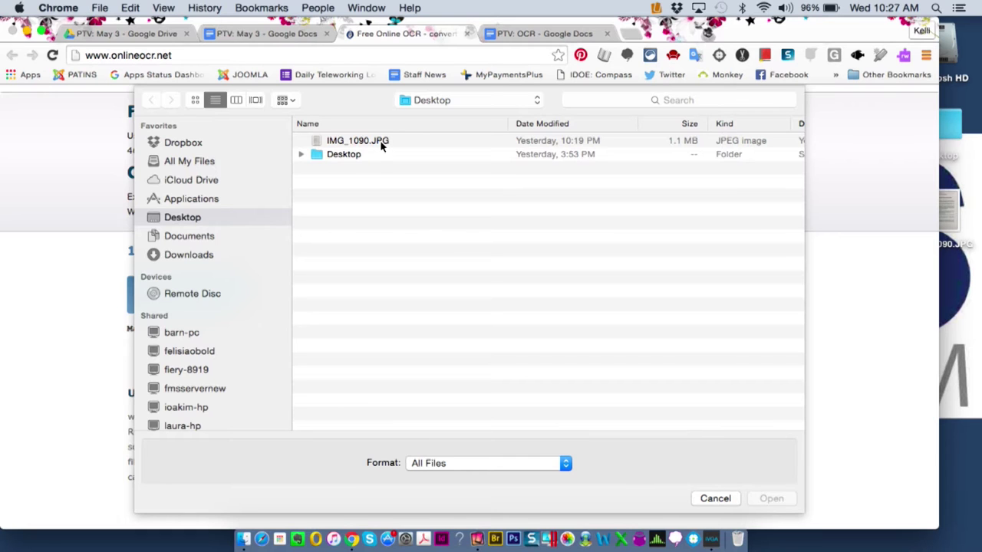
pyautogui.click(381, 144)
pyautogui.click(772, 500)
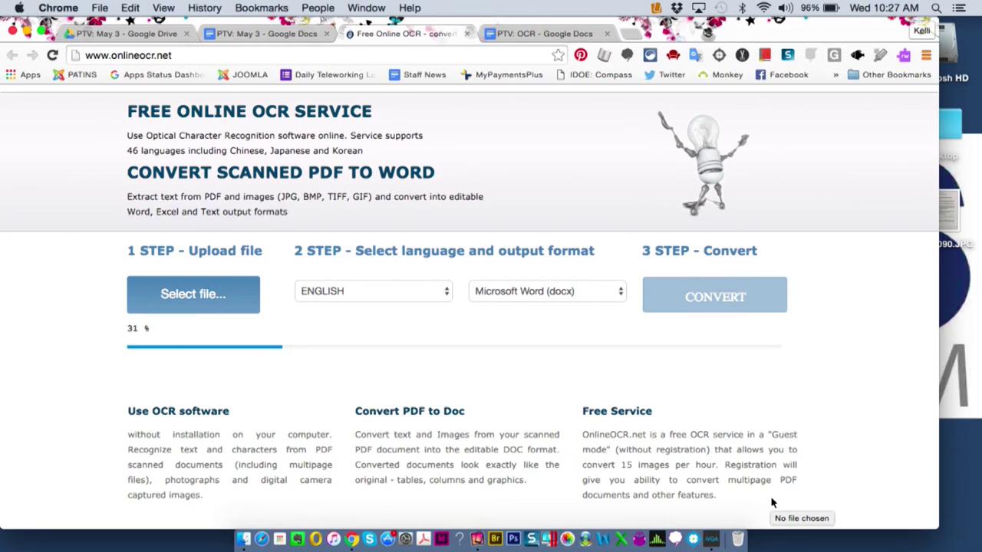
pyautogui.doubleClick(951, 218)
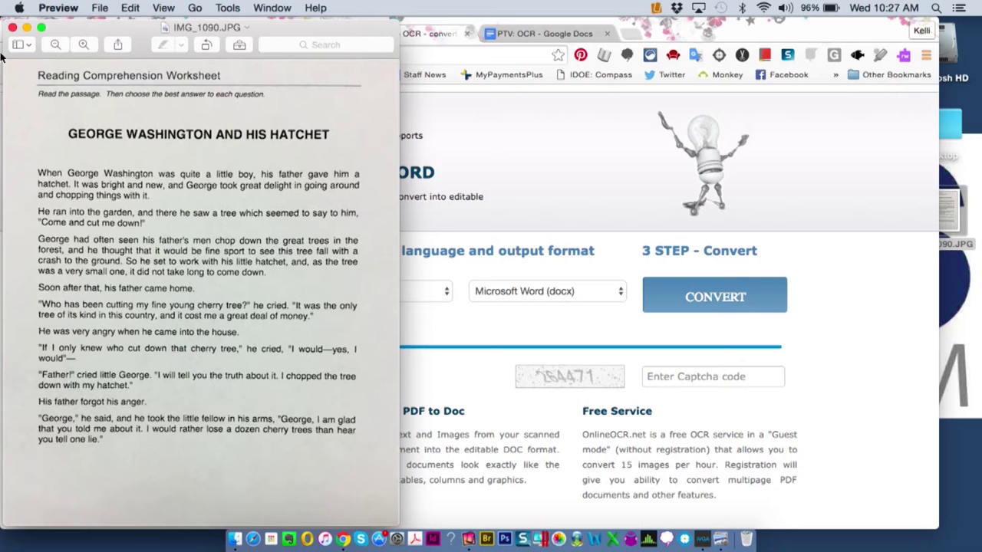
# Close Preview, enter the captcha code, and convert the IMG_1090.JPG scan
pyautogui.click(12, 27)
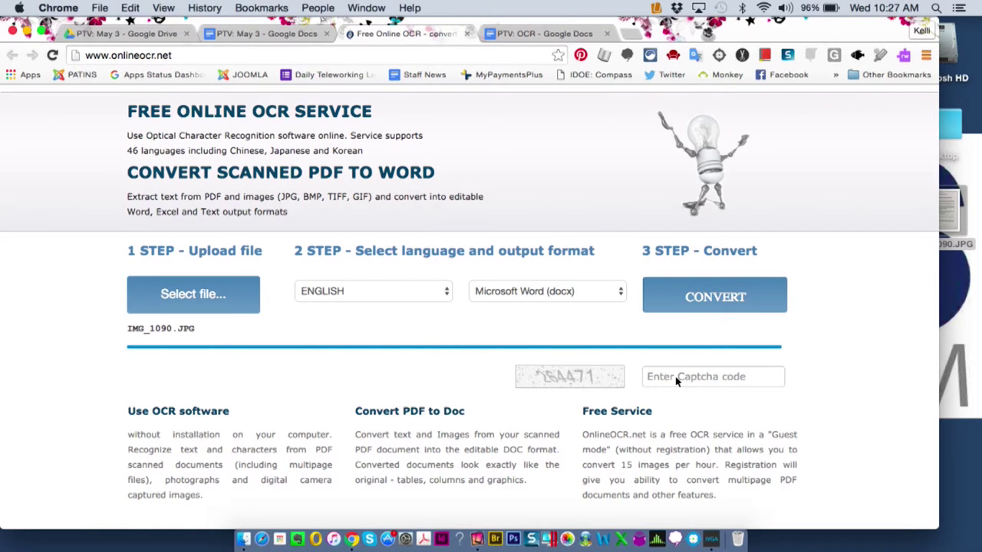
pyautogui.click(670, 379)
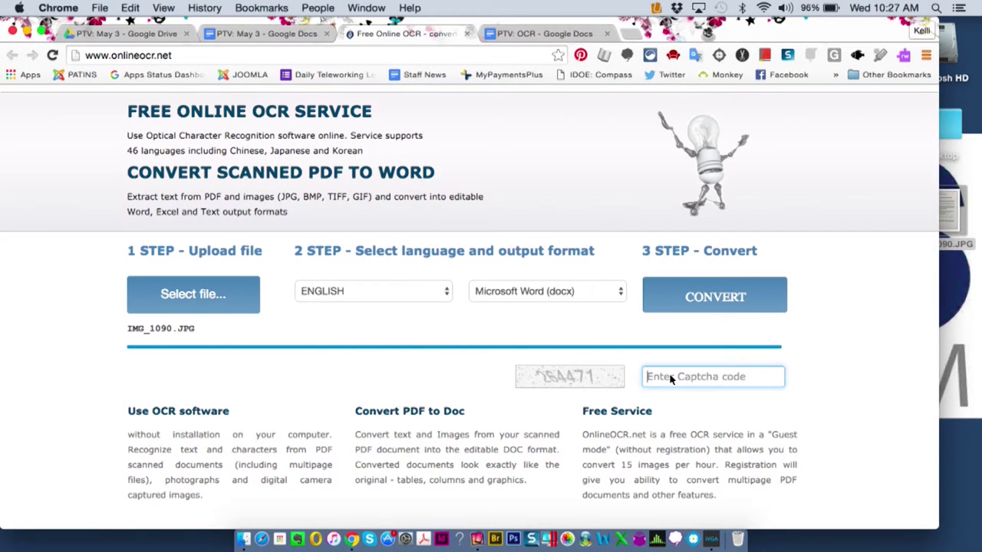
pyautogui.write('264471')
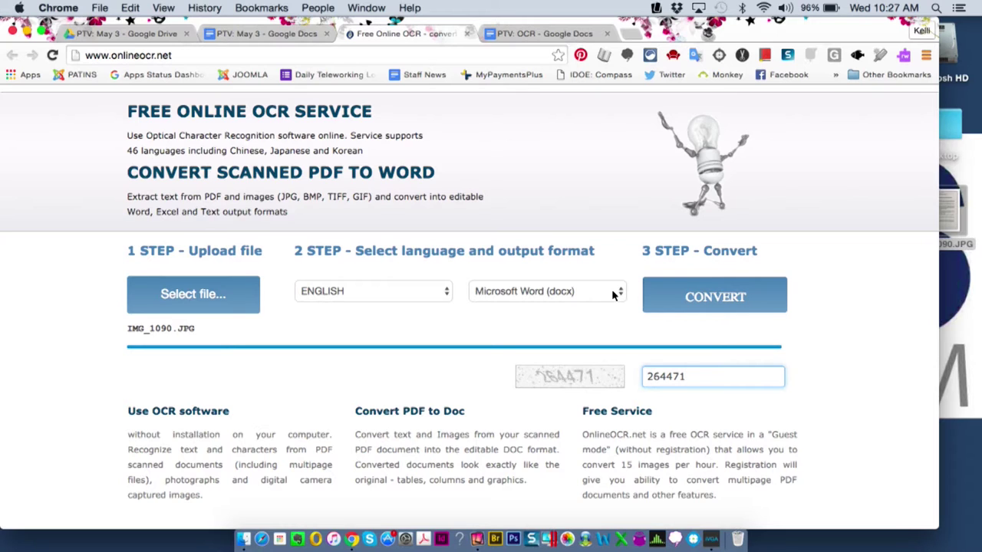
pyautogui.click(738, 298)
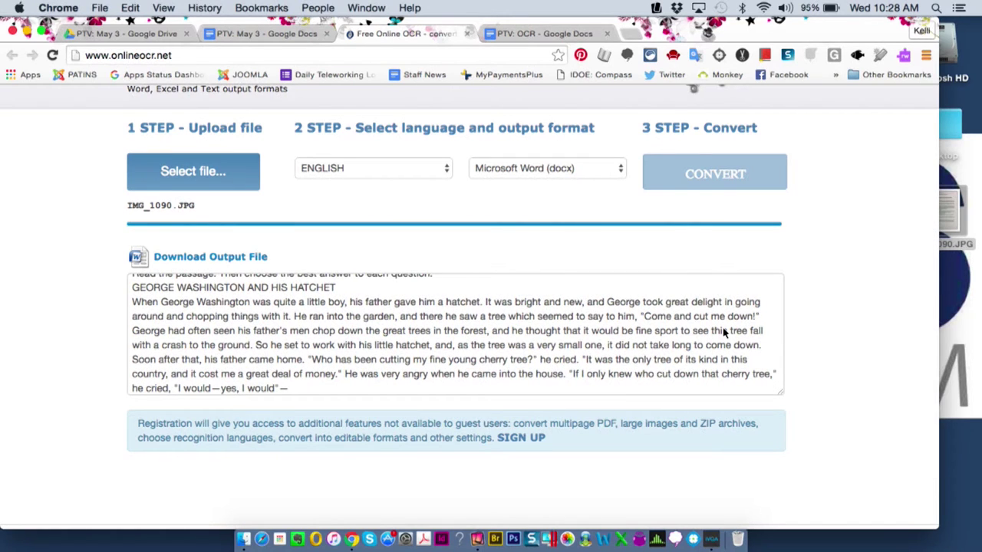
# Copy all the recognized worksheet text into the PTV: OCR Google Doc
pyautogui.click(167, 314)
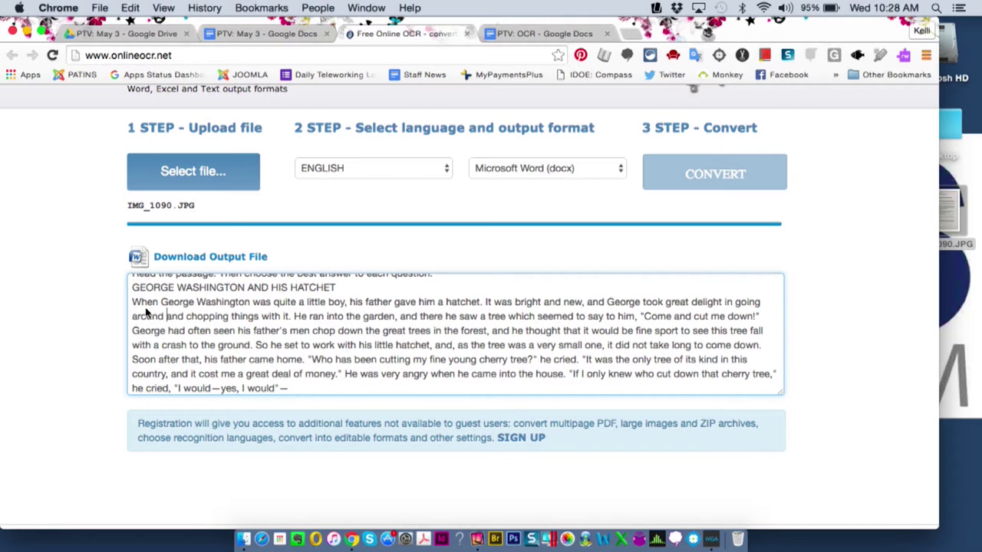
pyautogui.press('super+a')
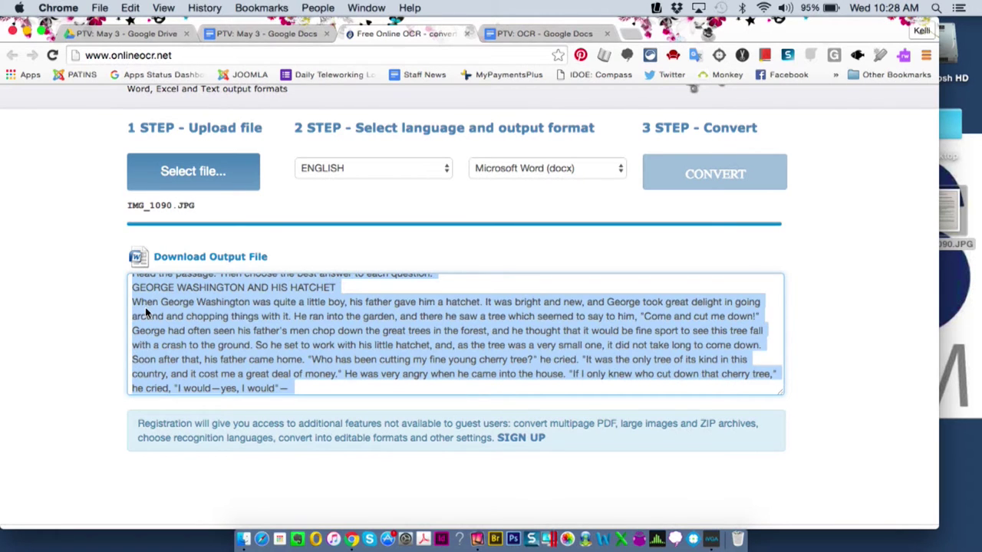
pyautogui.click(531, 31)
pyautogui.press('super+v')
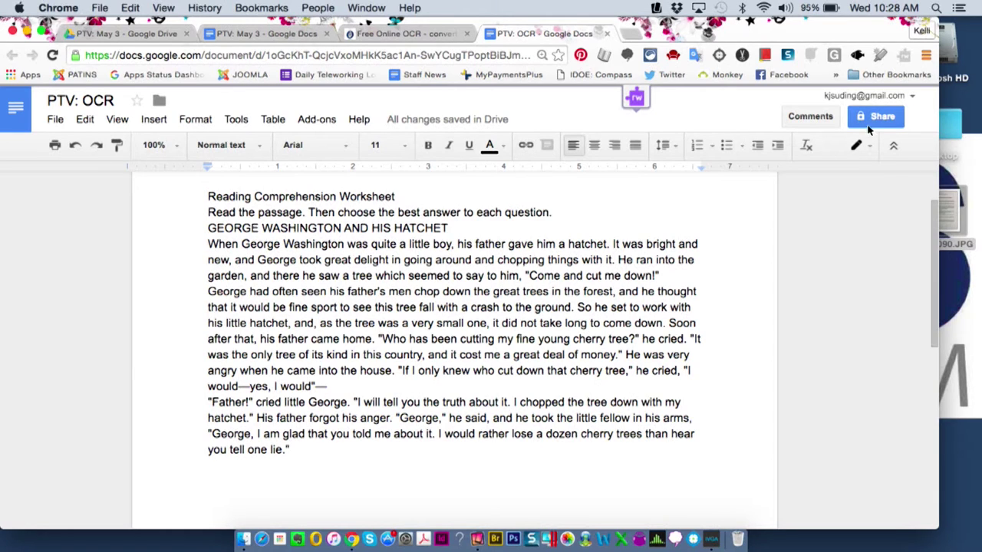
# Turn on Read&Write and place the caret before the title GEORGE WASHINGTON AND HIS HATCHET
pyautogui.click(635, 98)
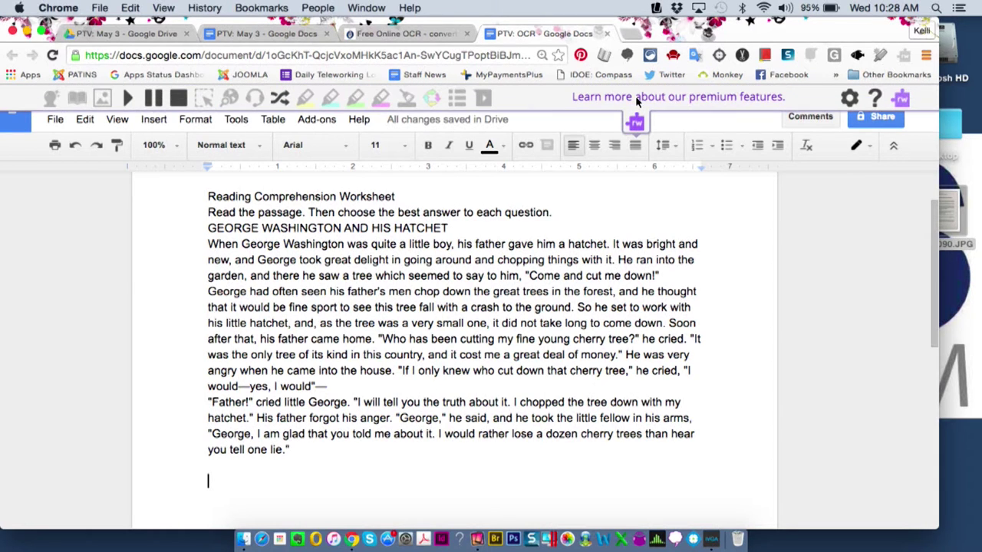
pyautogui.click(209, 229)
# Read the worksheet passage aloud with Read&Write at a raised volume
pyautogui.click(128, 99)
pyautogui.press('XF86AudioRaiseVolume')
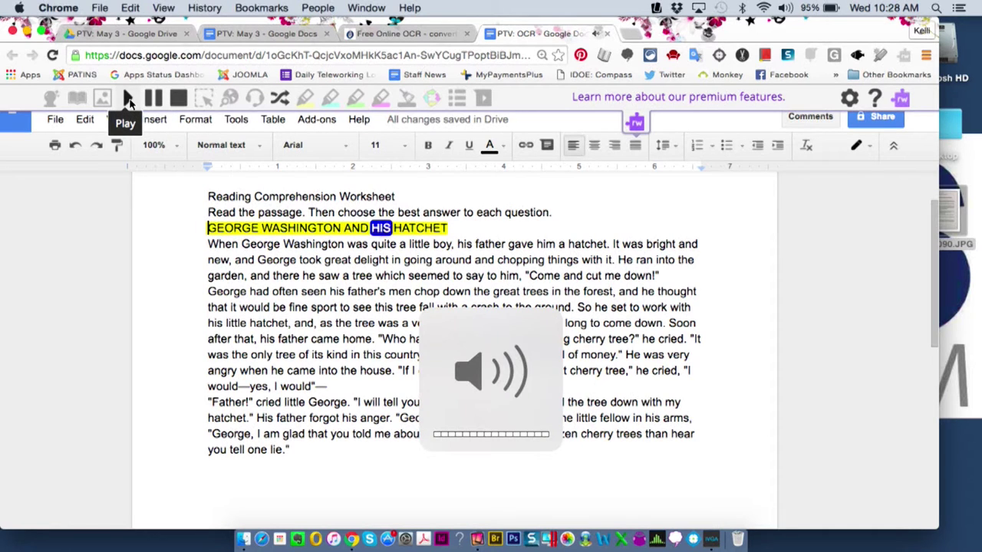
pyautogui.click(128, 99)
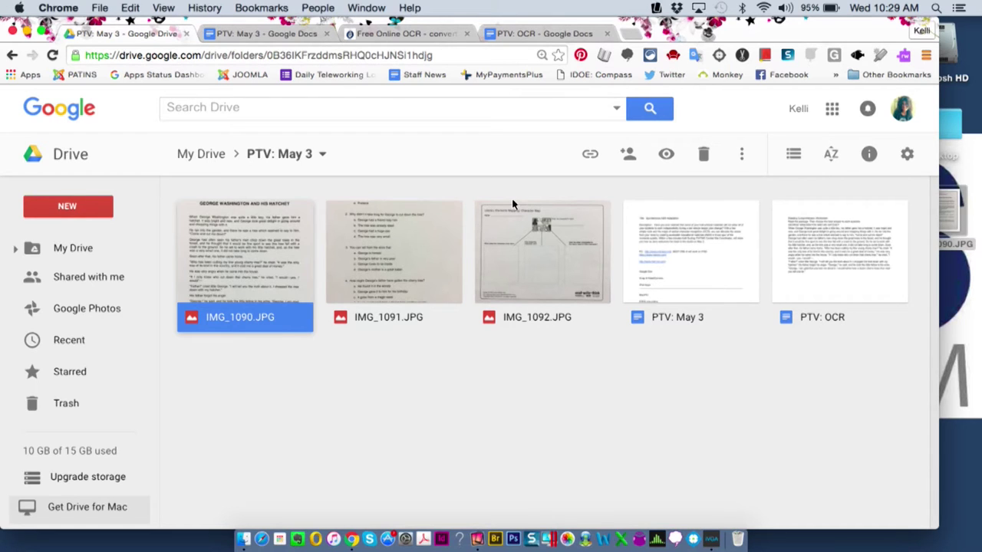
# Open IMG_1090.JPG from Google Drive with Google Docs
pyautogui.rightClick(254, 253)
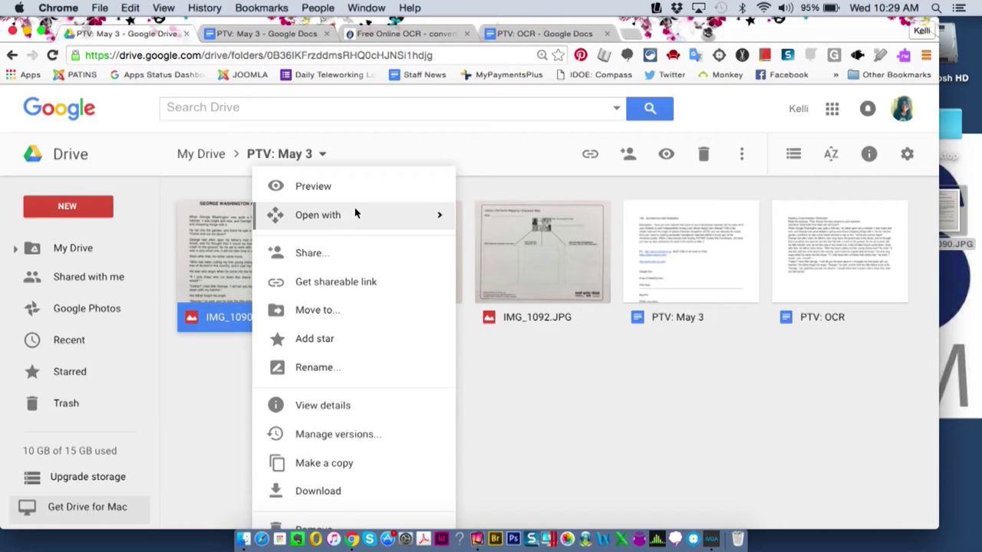
pyautogui.moveTo(356, 216)
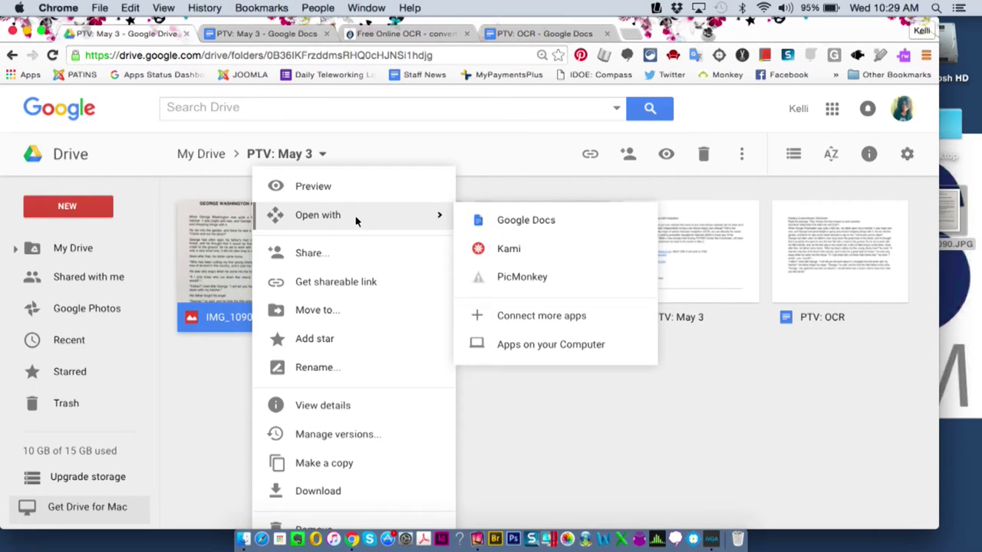
pyautogui.click(526, 220)
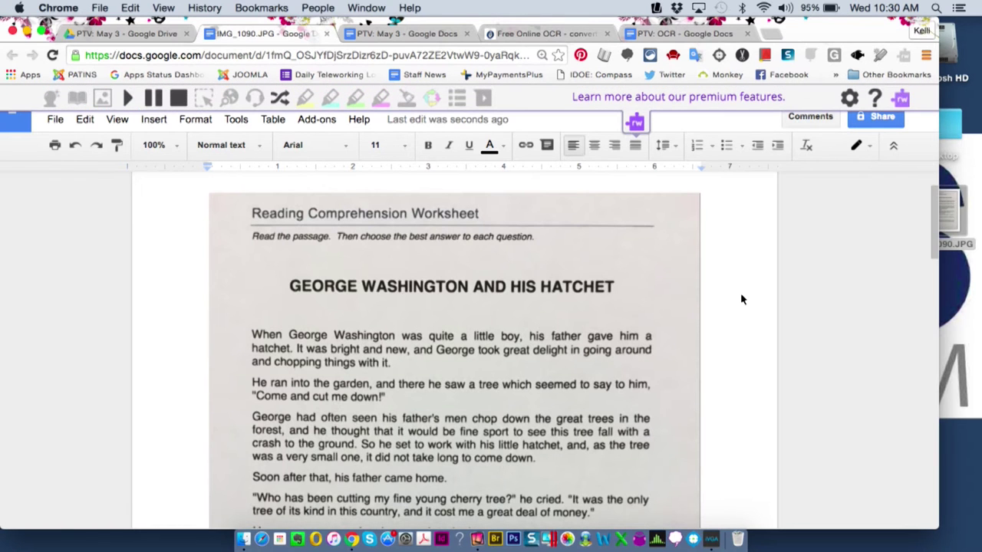
# Scroll to the recognized text below the scan and read its heading aloud with Read&Write
pyautogui.click(646, 282)
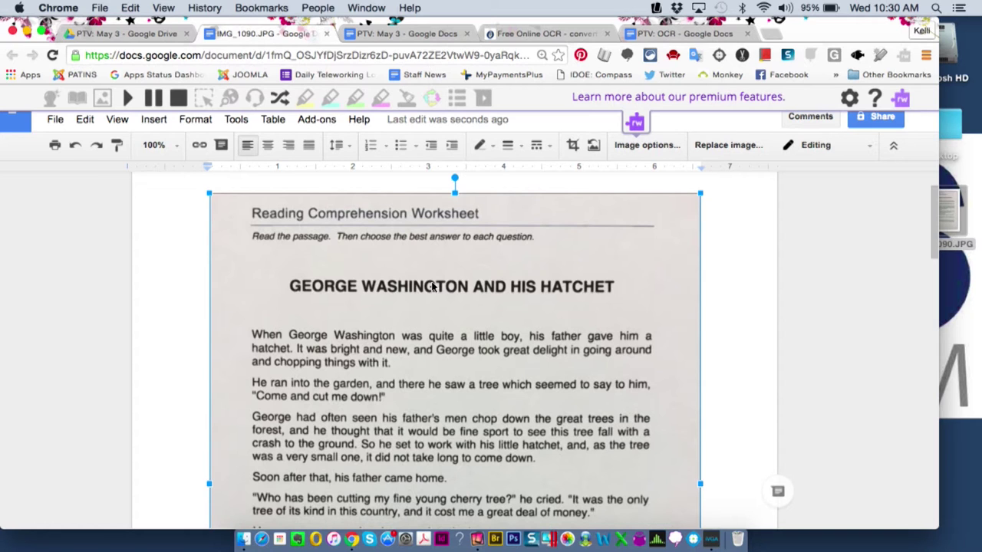
pyautogui.scroll(-2, 740, 321)
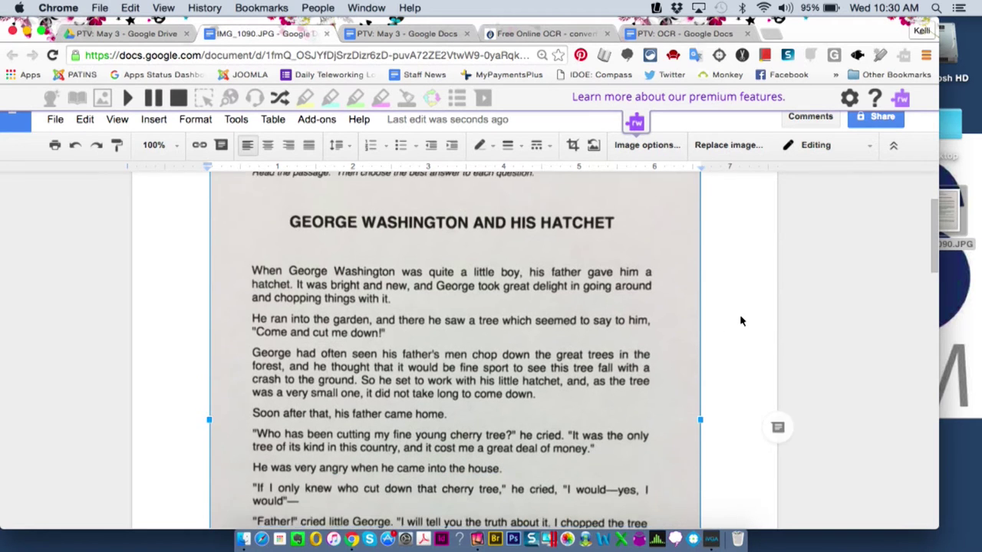
pyautogui.scroll(-10, 741, 320)
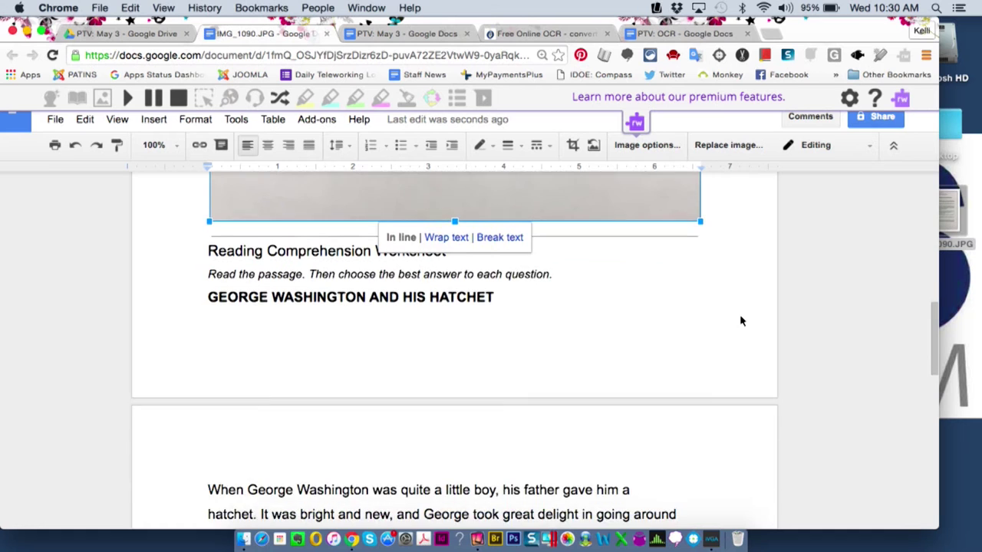
pyautogui.scroll(-3, 740, 320)
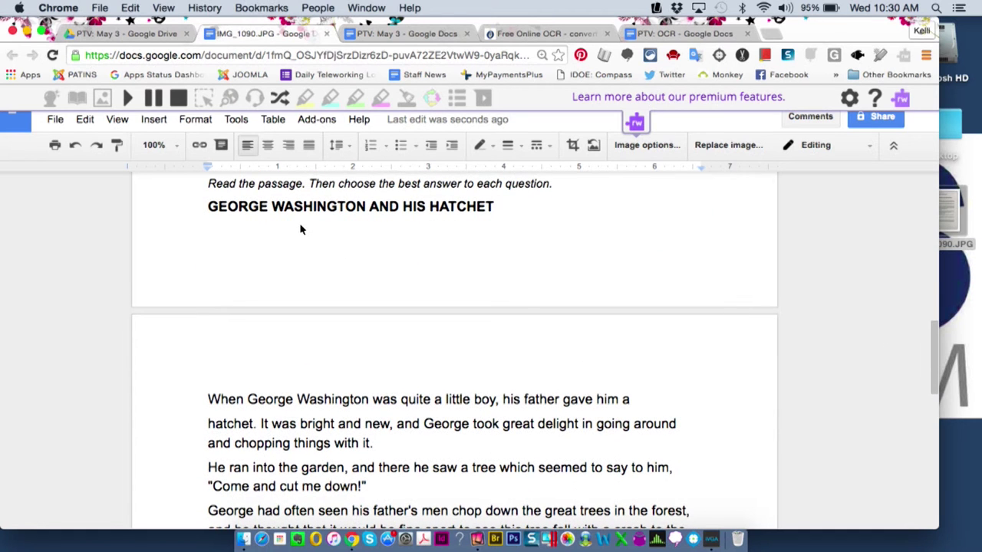
pyautogui.click(207, 208)
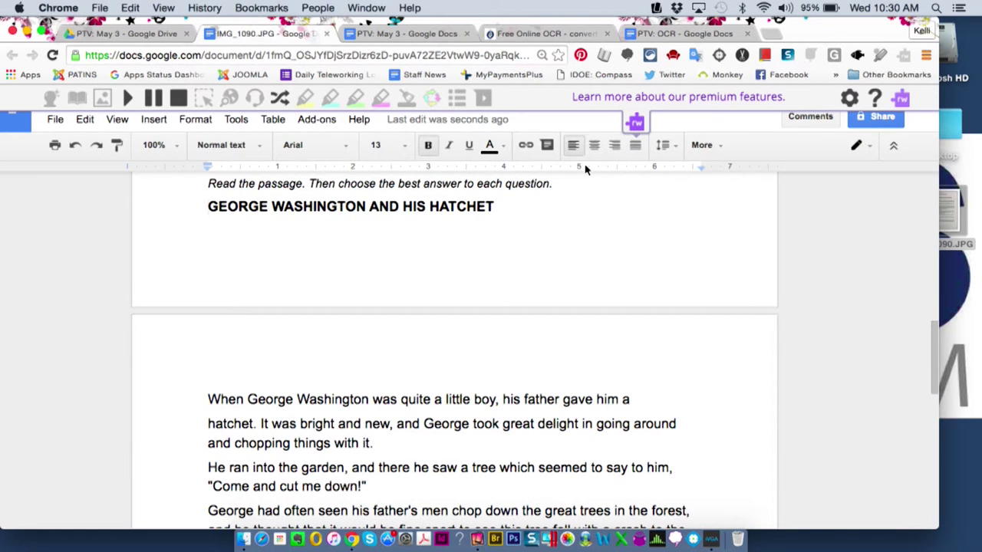
pyautogui.click(127, 98)
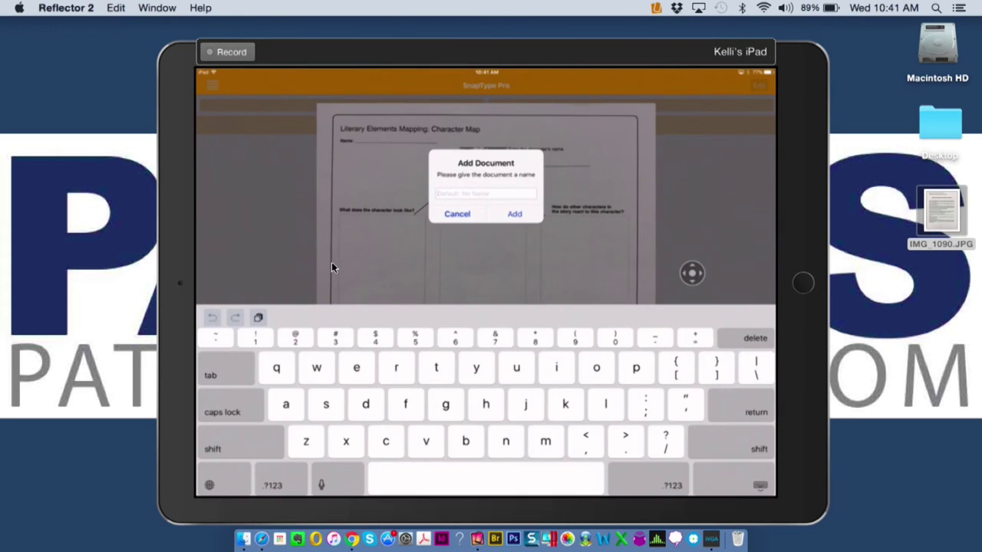
# Name the Character Map worksheet document 'test' and add it
pyautogui.write('test')
pyautogui.press('Return')
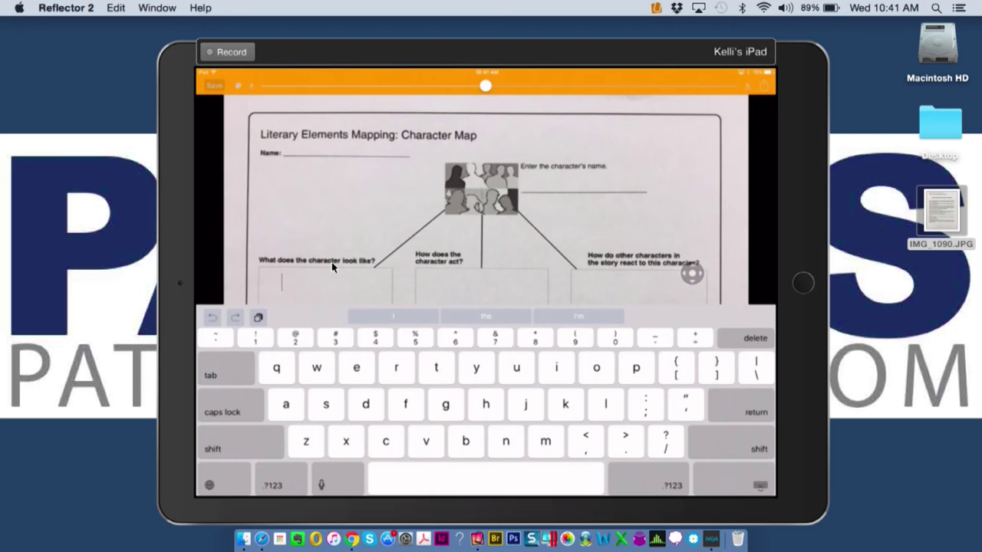
# Type 'nice' as the answer to 'What does the character look like?'
pyautogui.write('nice')
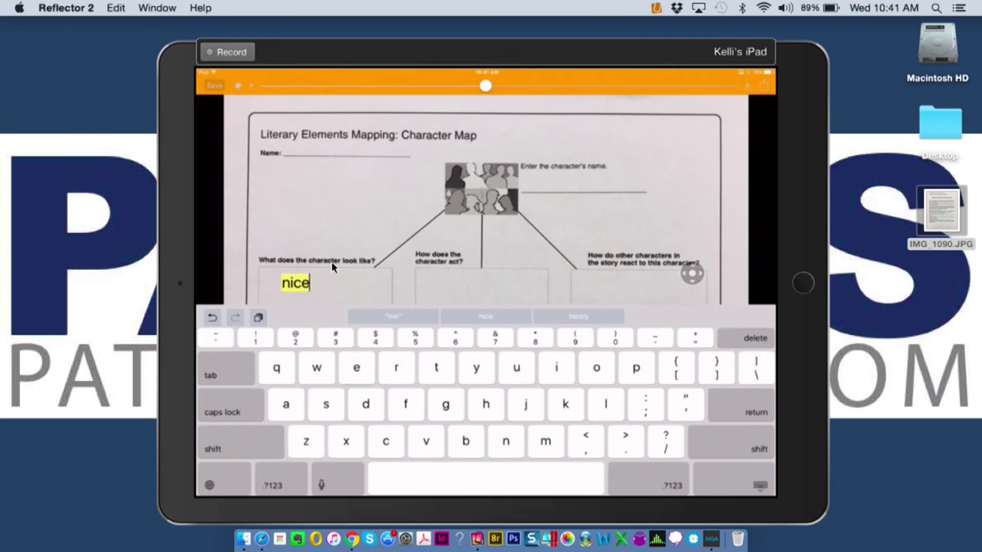